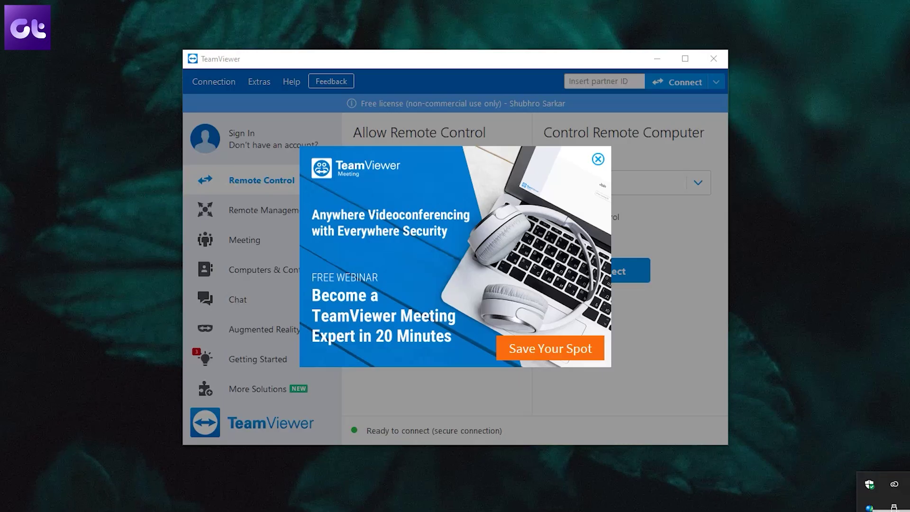
Dismiss the TeamViewer Meeting ad popup so the C0012.MP4 transfer stays in view
{"action": "key", "text": "Escape"}
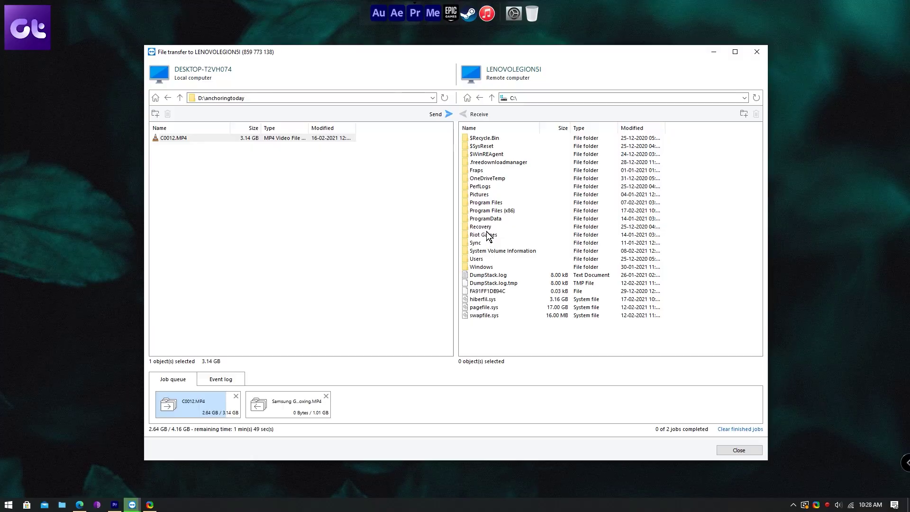
Open the remote Documents folder and delete the Rockstar Games folder
{"action": "double_click", "coordinate": [476, 258]}
{"action": "double_click", "coordinate": [488, 193]}
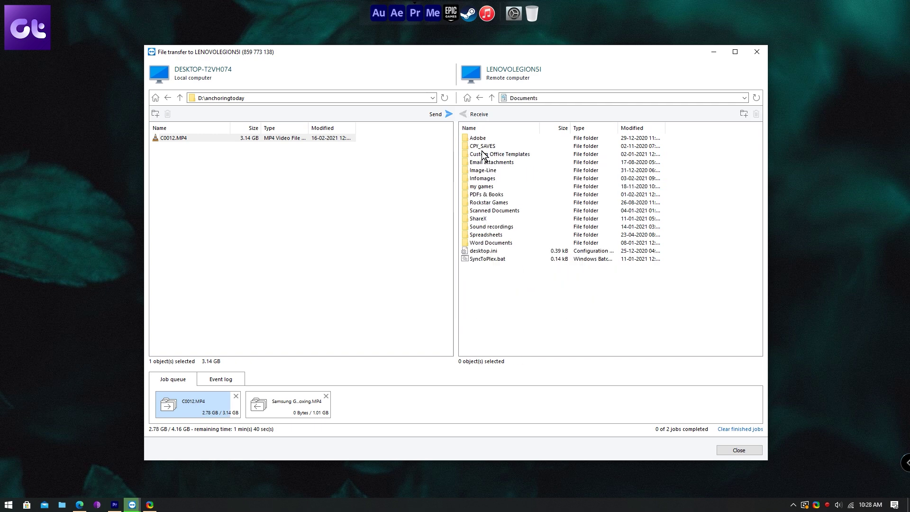
{"action": "left_click", "coordinate": [490, 203]}
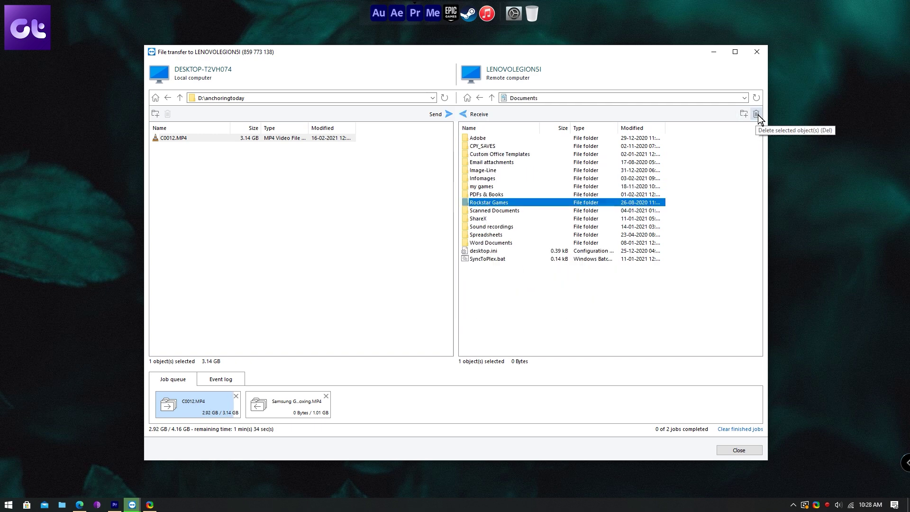
{"action": "left_click", "coordinate": [756, 113]}
{"action": "left_click", "coordinate": [503, 278]}
Delete SyncToPlex.bat from the remote Documents folder, then select Custom Office Templates
{"action": "left_click", "coordinate": [487, 251]}
{"action": "left_click", "coordinate": [756, 114]}
{"action": "left_click", "coordinate": [503, 277]}
{"action": "left_click", "coordinate": [502, 154]}
Browse the local pane up from anchoringtoday to the user's Documents and copy a folder to the laptop
{"action": "left_click", "coordinate": [180, 98]}
{"action": "left_click", "coordinate": [180, 98]}
{"action": "double_click", "coordinate": [183, 170]}
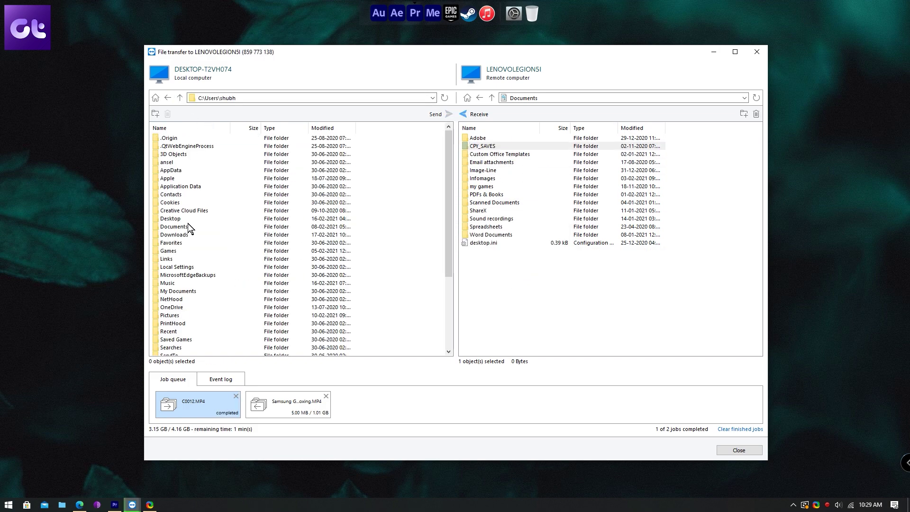
{"action": "double_click", "coordinate": [188, 226]}
{"action": "left_click_drag", "start_coordinate": [386, 186], "coordinate": [535, 248]}
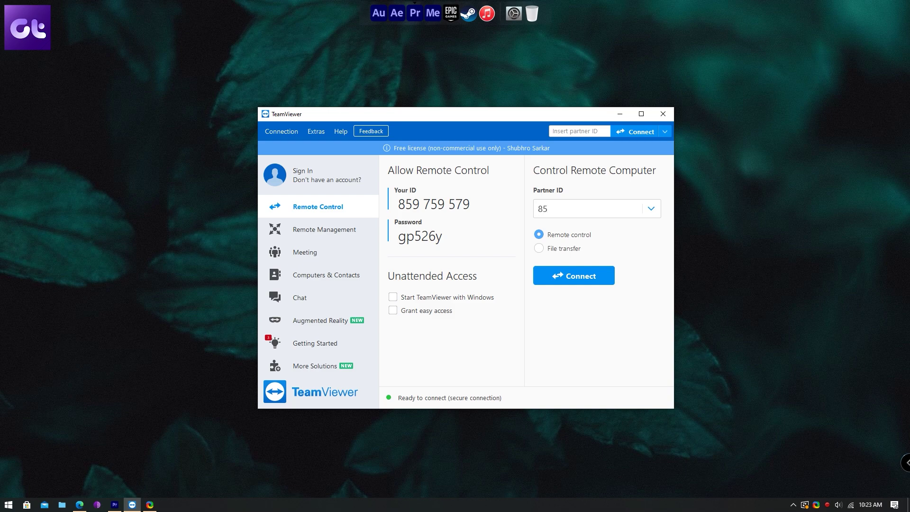
Enter the laptop's partner ID, connect for file transfer, and log on with its password
{"action": "type", "text": "73138"}
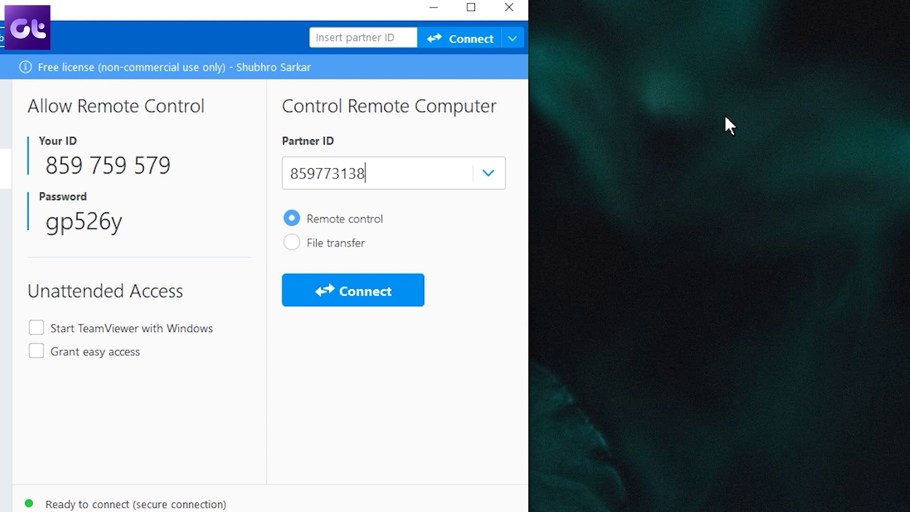
{"action": "left_click", "coordinate": [363, 287]}
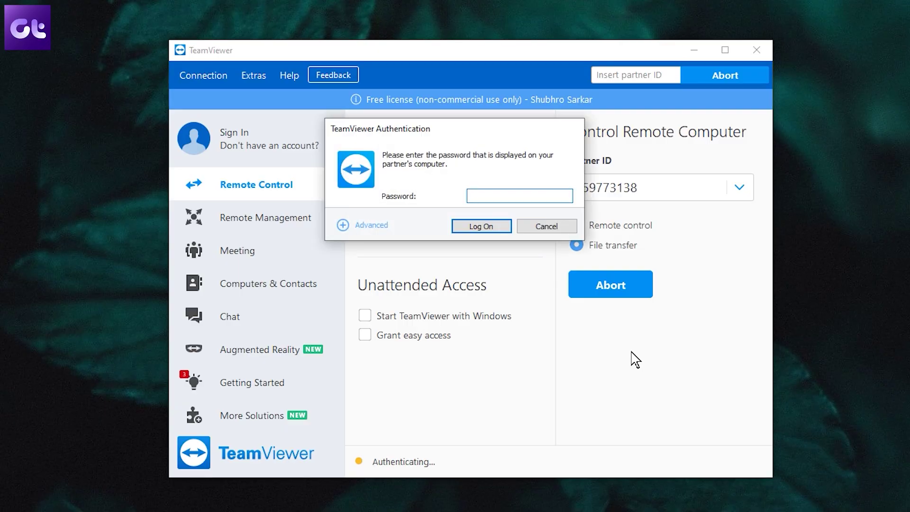
{"action": "left_click", "coordinate": [471, 227]}
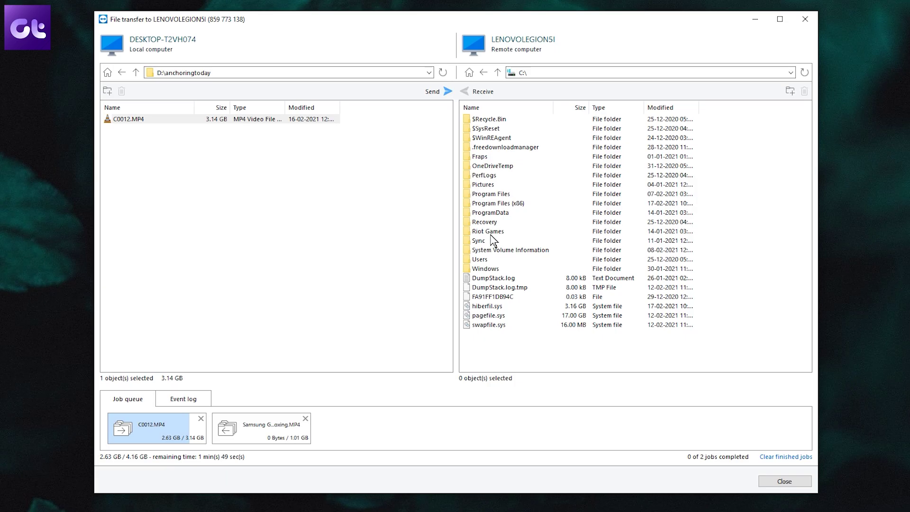
Browse the remote folders and drag C0004.MP4 from February 2021 into local H:\YOUTUBE
{"action": "double_click", "coordinate": [486, 259]}
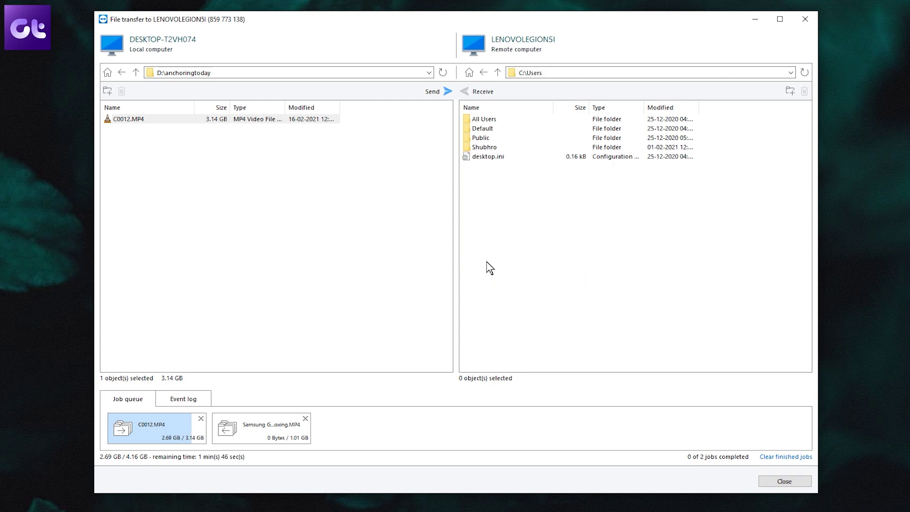
{"action": "double_click", "coordinate": [486, 148]}
{"action": "double_click", "coordinate": [493, 176]}
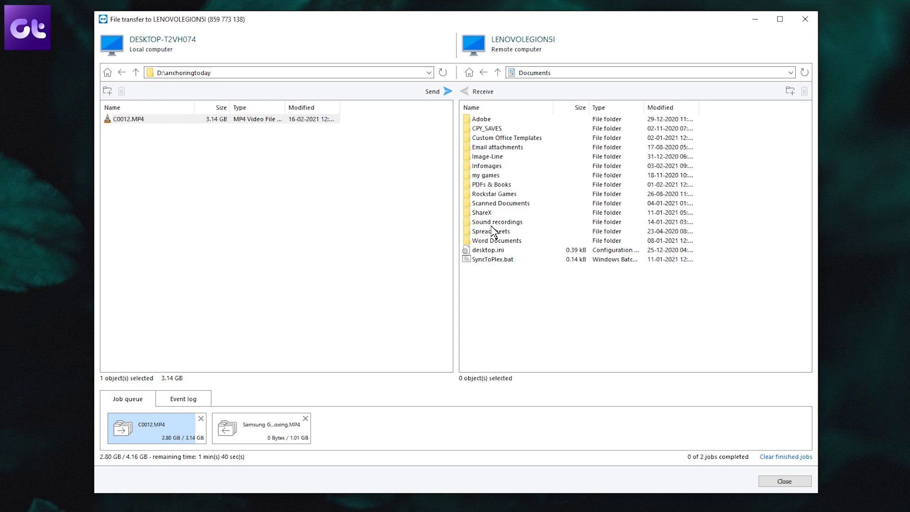
{"action": "left_click", "coordinate": [496, 195]}
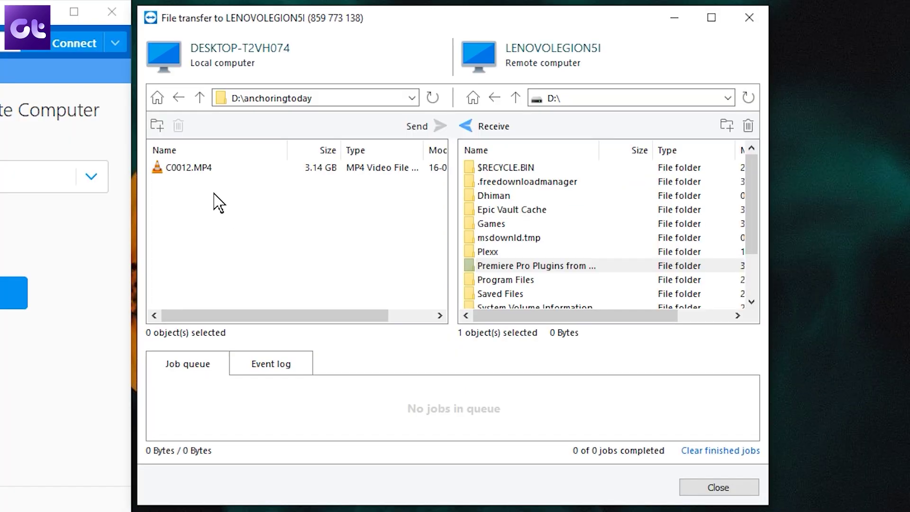
{"action": "left_click", "coordinate": [181, 171]}
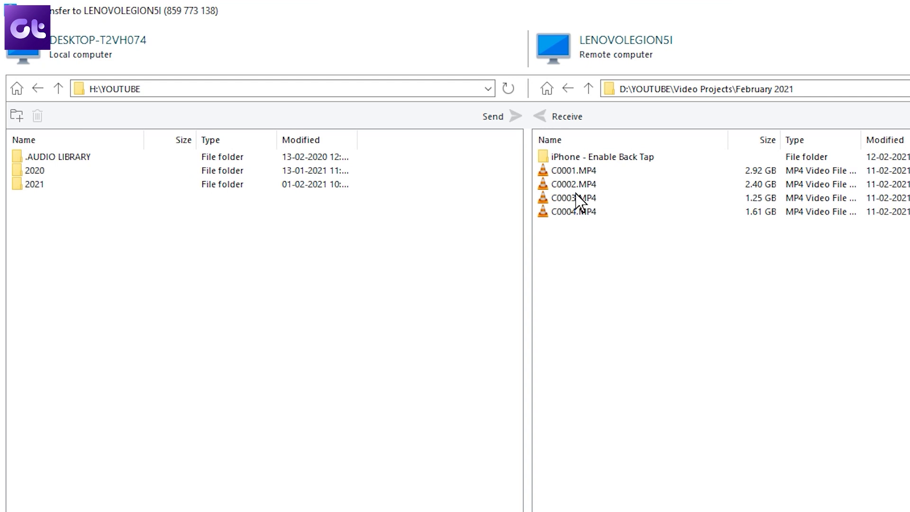
{"action": "left_click", "coordinate": [580, 219]}
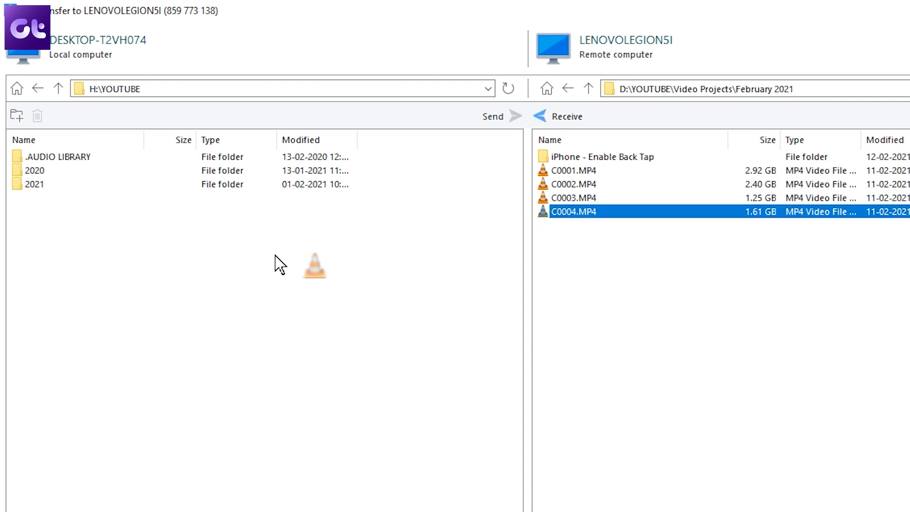
{"action": "left_click_drag", "start_coordinate": [235, 258], "coordinate": [237, 260]}
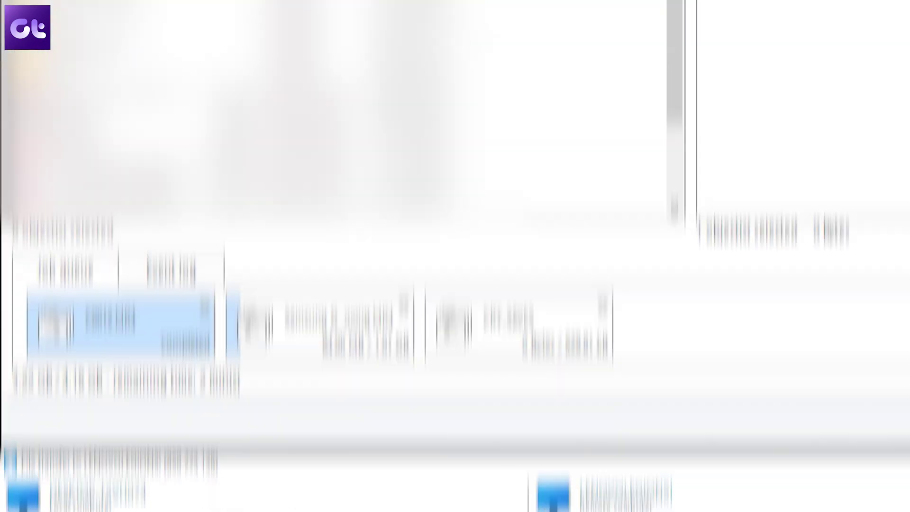
Open the remote YOUTUBE folder and confirm the prompt so all 3 jobs, including 2.save, complete
{"action": "double_click", "coordinate": [757, 2]}
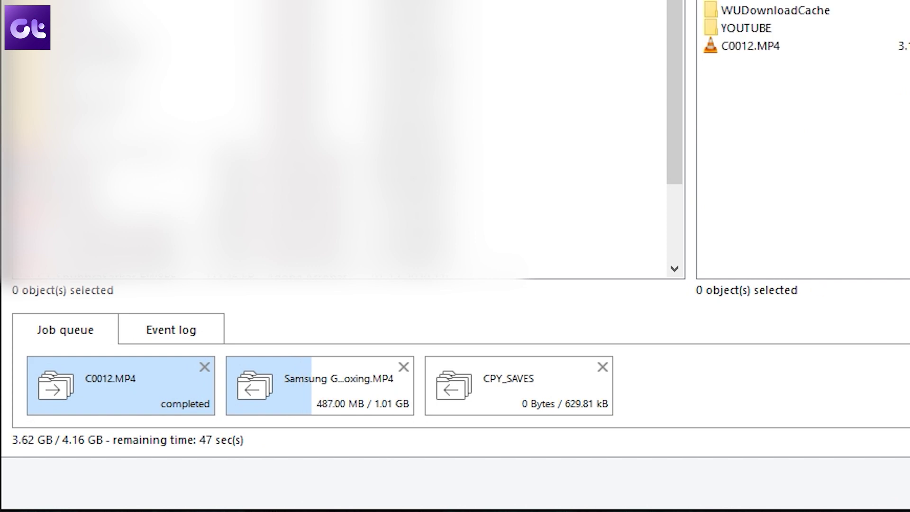
{"action": "double_click", "coordinate": [746, 29]}
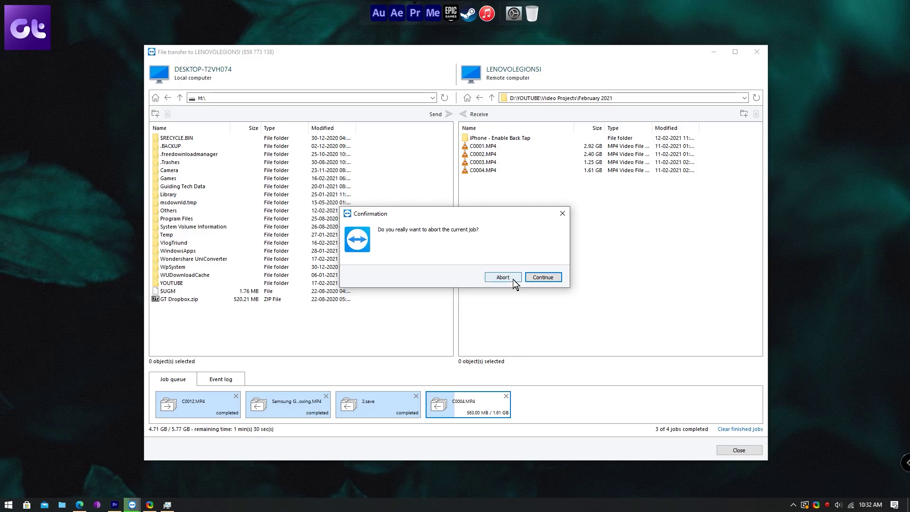
{"action": "left_click", "coordinate": [512, 279]}
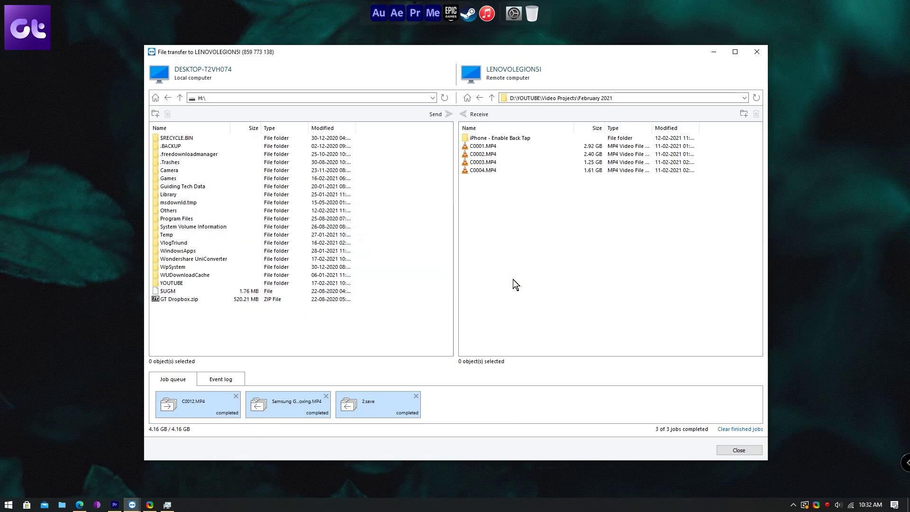
Close the file transfer session, acknowledge the sponsored-session notice, and choose Remote control
{"action": "left_click", "coordinate": [725, 449]}
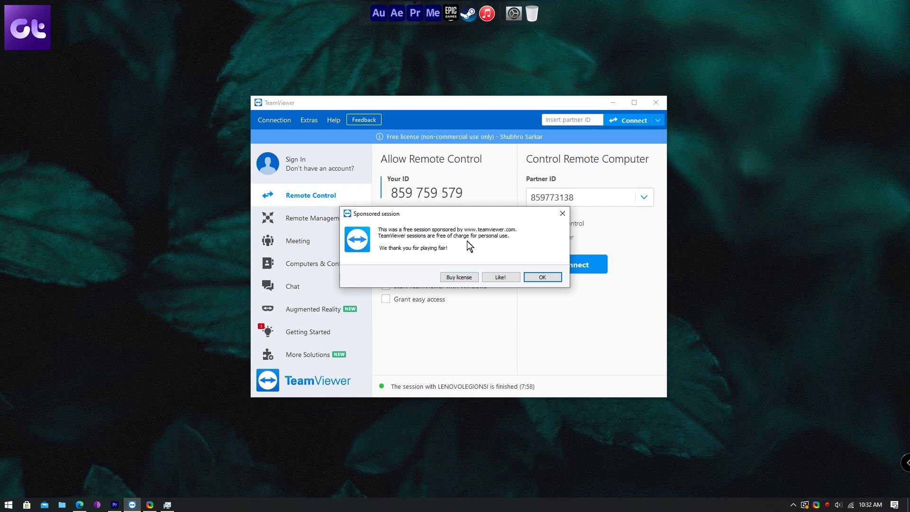
{"action": "left_click", "coordinate": [542, 277]}
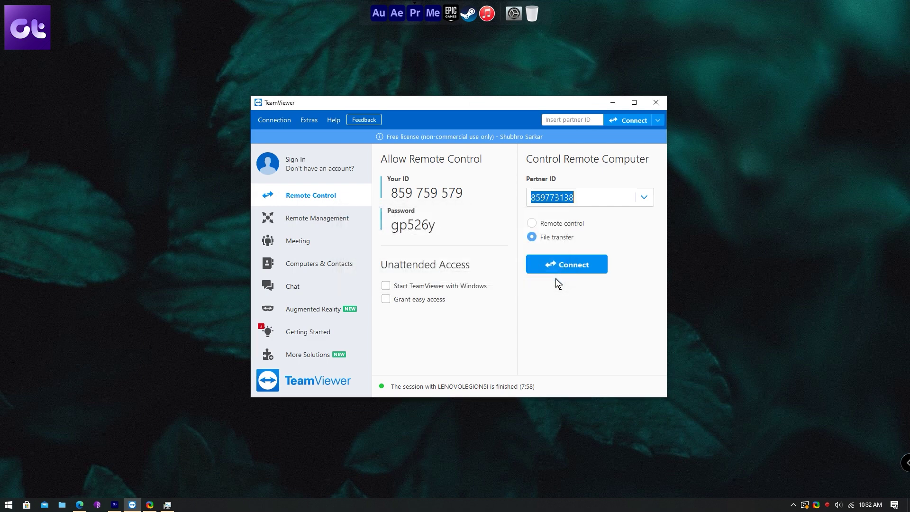
{"action": "left_click", "coordinate": [564, 223]}
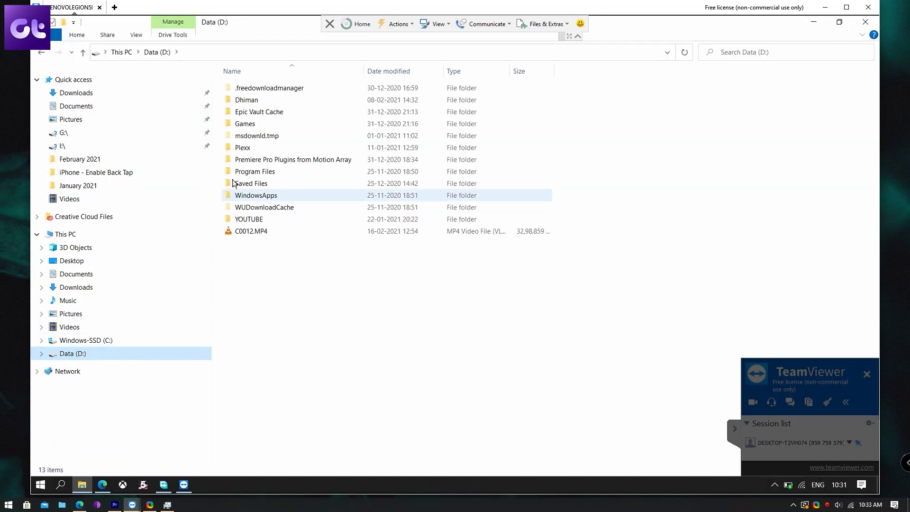
Check C0012.MP4's options, then show the laptop's Downloads folder with its PDFs and applications
{"action": "right_click", "coordinate": [253, 231]}
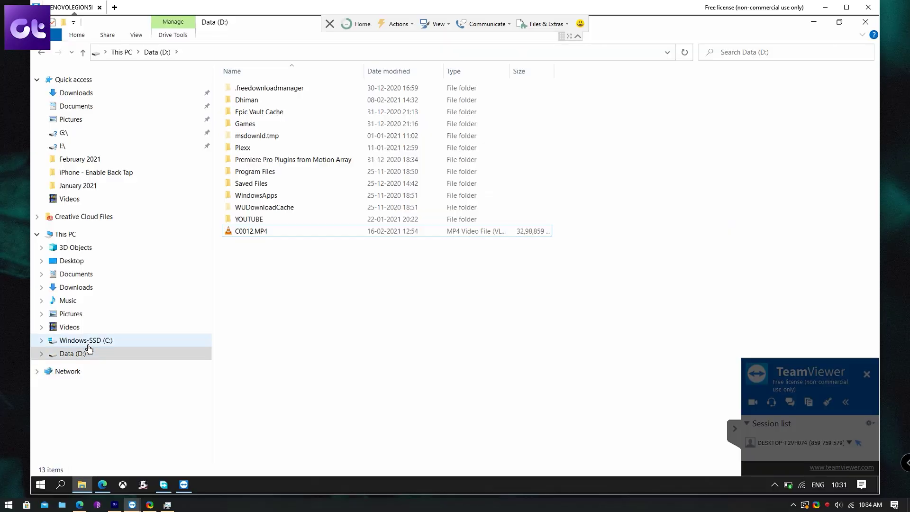
{"action": "left_click", "coordinate": [95, 288]}
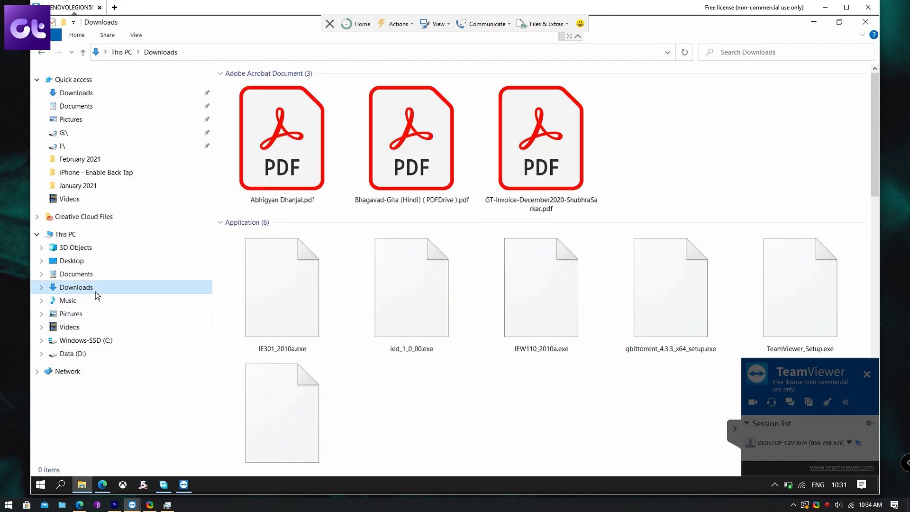
Browse Downloads, Music and Pictures, then view the Wallpapers folder as Large icons
{"action": "left_click", "coordinate": [96, 287]}
{"action": "left_click", "coordinate": [93, 302]}
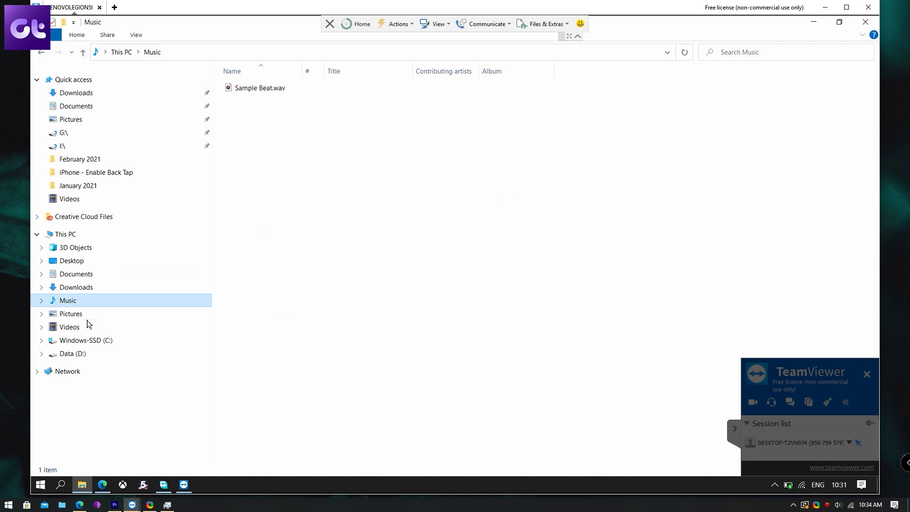
{"action": "left_click", "coordinate": [88, 318]}
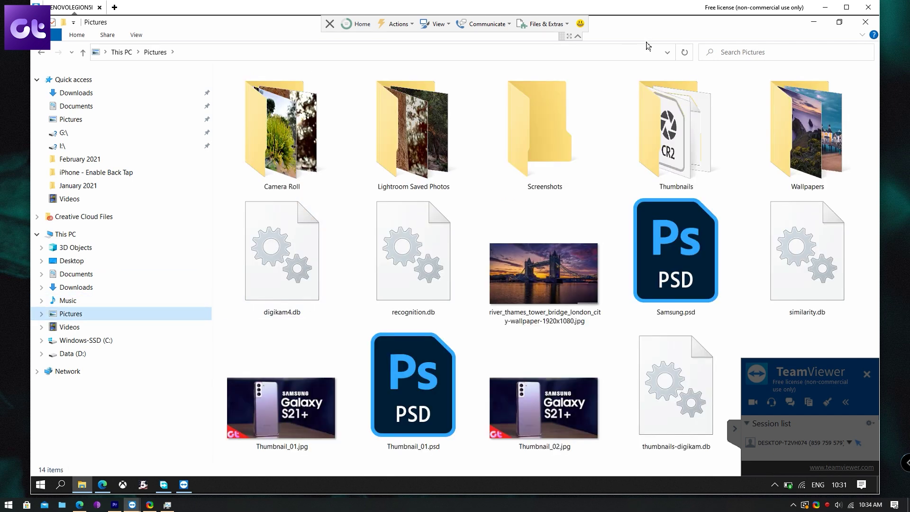
{"action": "double_click", "coordinate": [794, 139]}
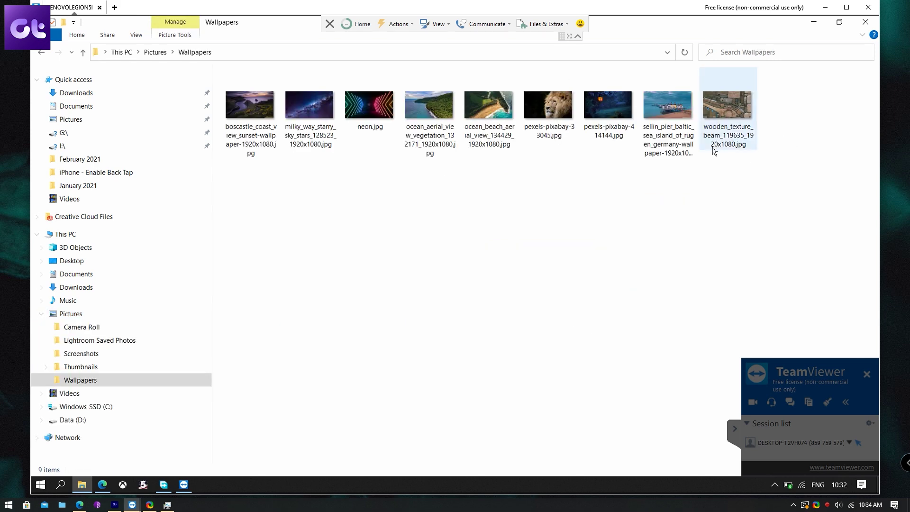
{"action": "right_click", "coordinate": [416, 195]}
{"action": "left_click", "coordinate": [433, 208]}
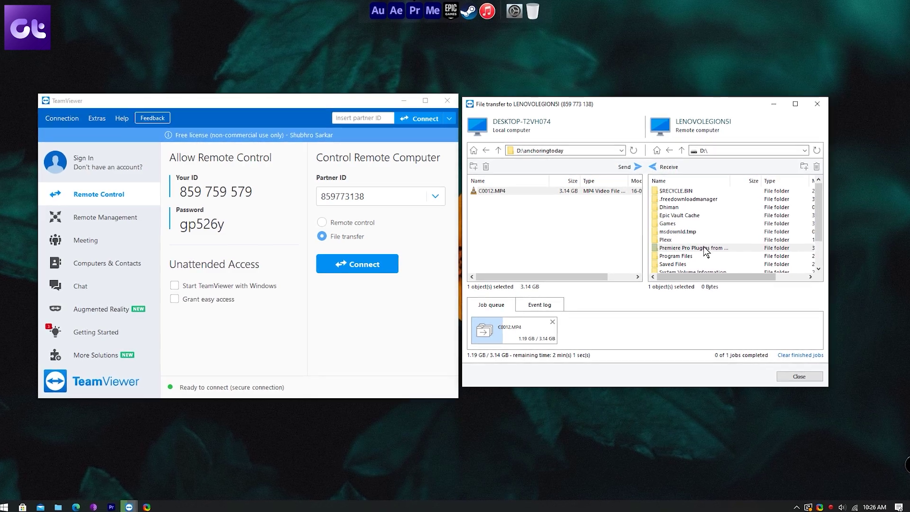
Queue Positive-Preview.mp3 from Premiere Pro Plugins › Edit Titles for download to the local anchoringtoday folder
{"action": "double_click", "coordinate": [706, 248]}
{"action": "double_click", "coordinate": [669, 198]}
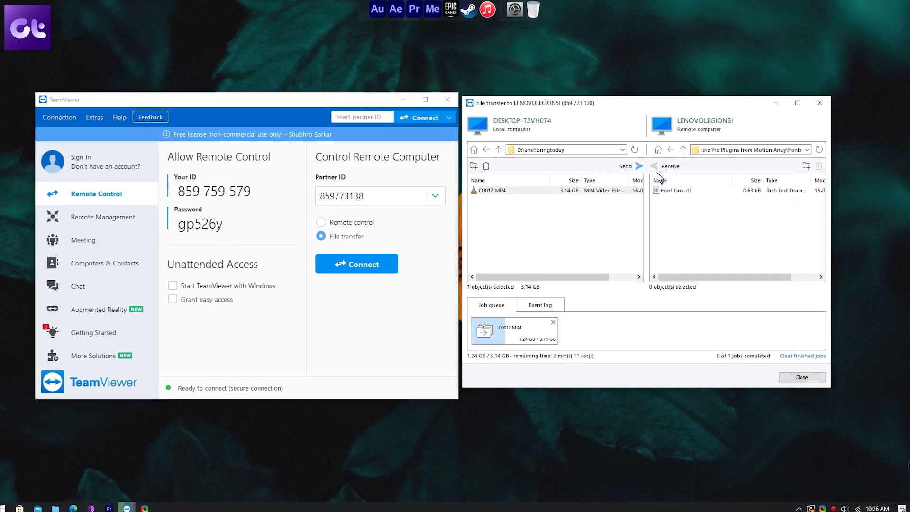
{"action": "left_click_drag", "start_coordinate": [687, 248], "coordinate": [517, 219]}
Browse the remote pane to D:\YOUTUBE\Video Projects
{"action": "left_click", "coordinate": [688, 147]}
{"action": "double_click", "coordinate": [697, 259]}
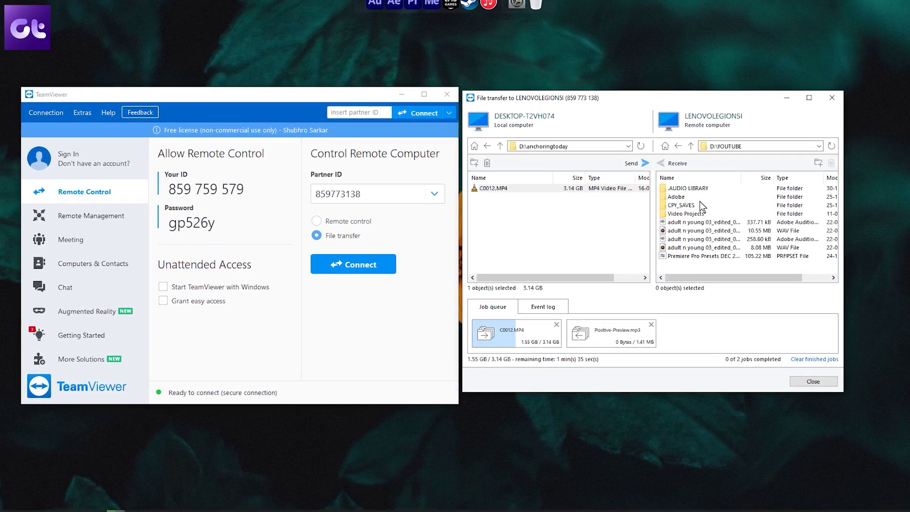
{"action": "double_click", "coordinate": [687, 214]}
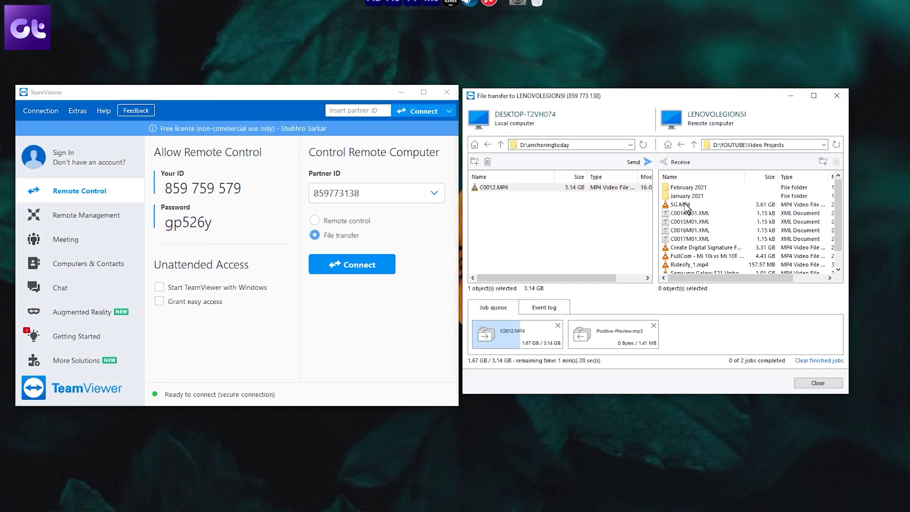